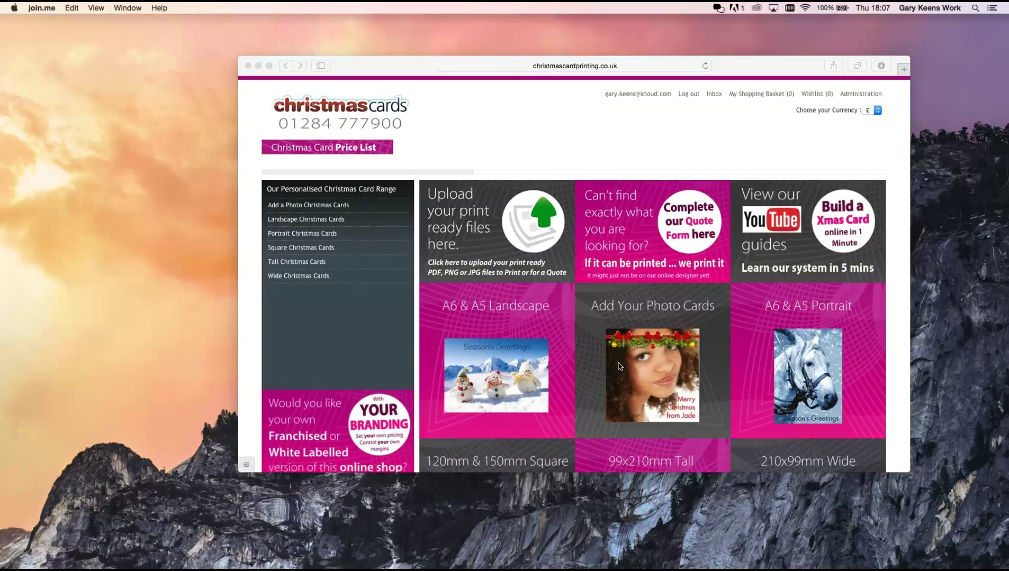
Open the Add Your Photo Cards range and start a design for Photo Square Christmas Card S01
left_click(650, 377)
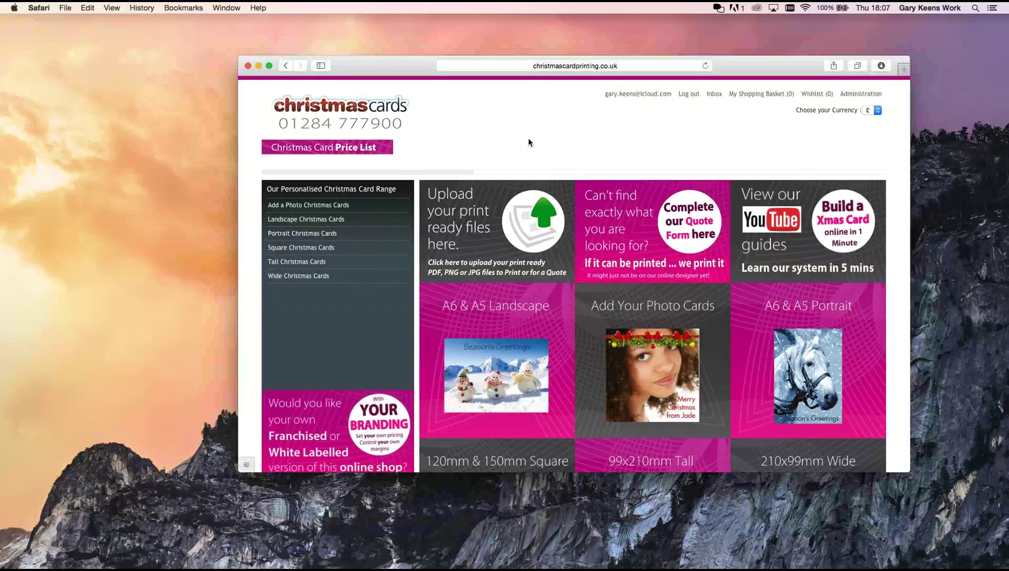
left_click(654, 358)
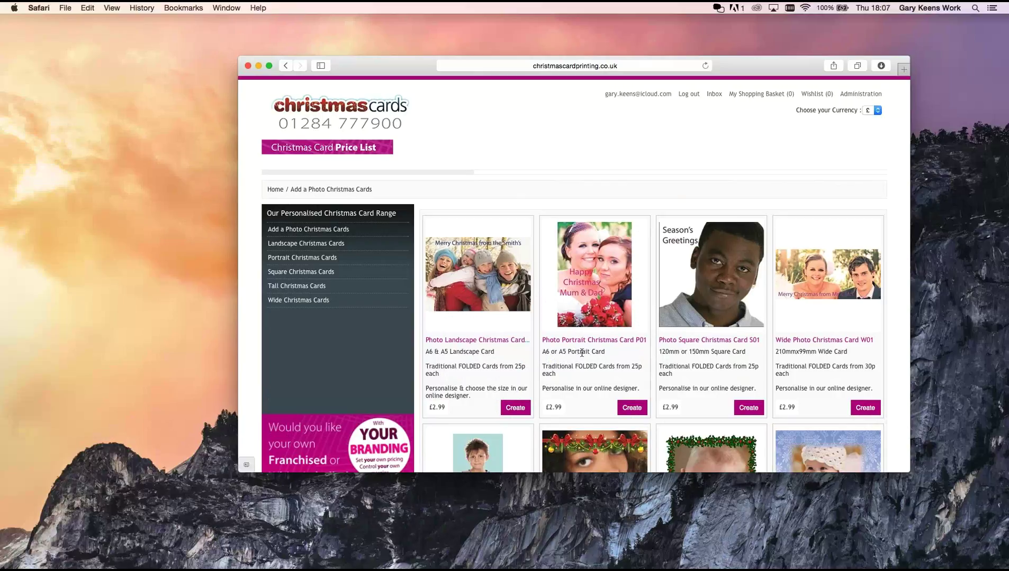
scroll(592, 365, "down", 5)
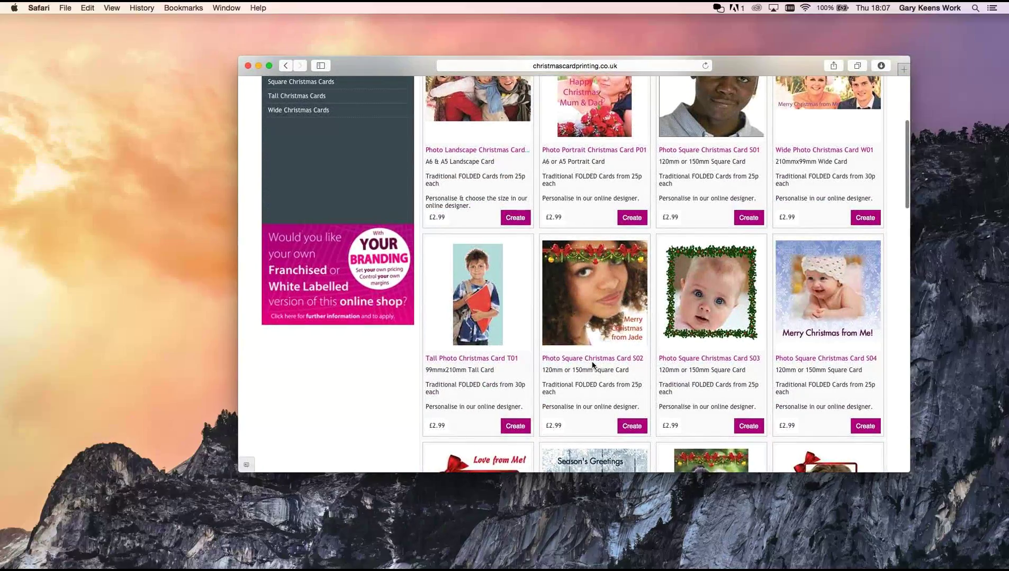
scroll(592, 365, "up", 3)
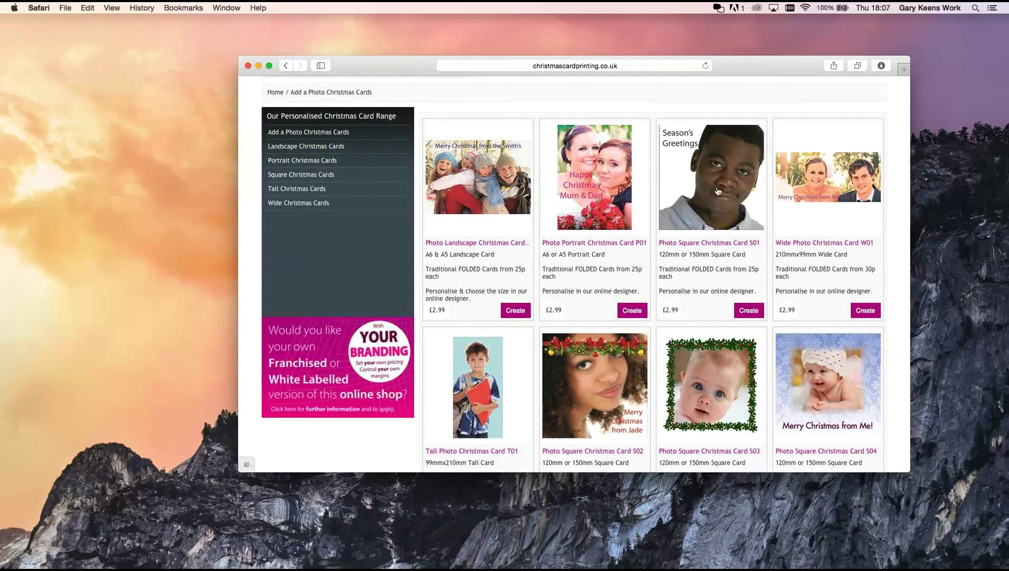
left_click(754, 311)
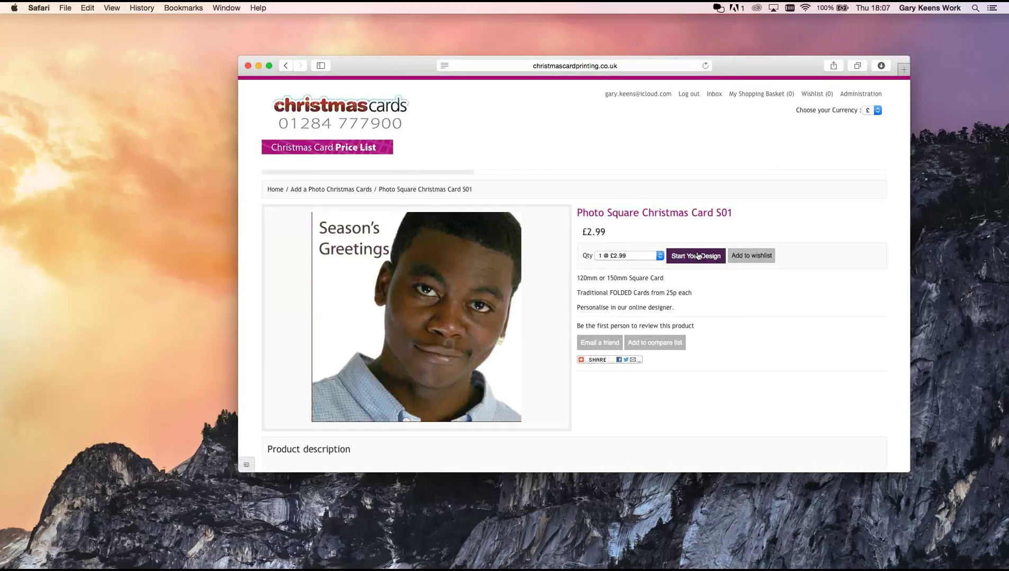
left_click(697, 255)
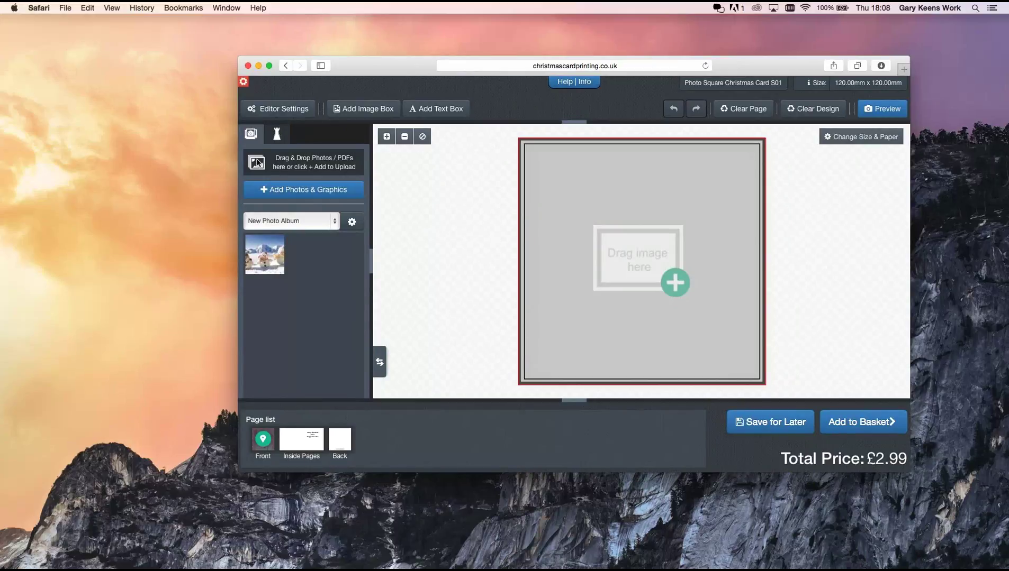
Switch the image library to the photo album listed between New Photo Album and Samples
left_click(275, 228)
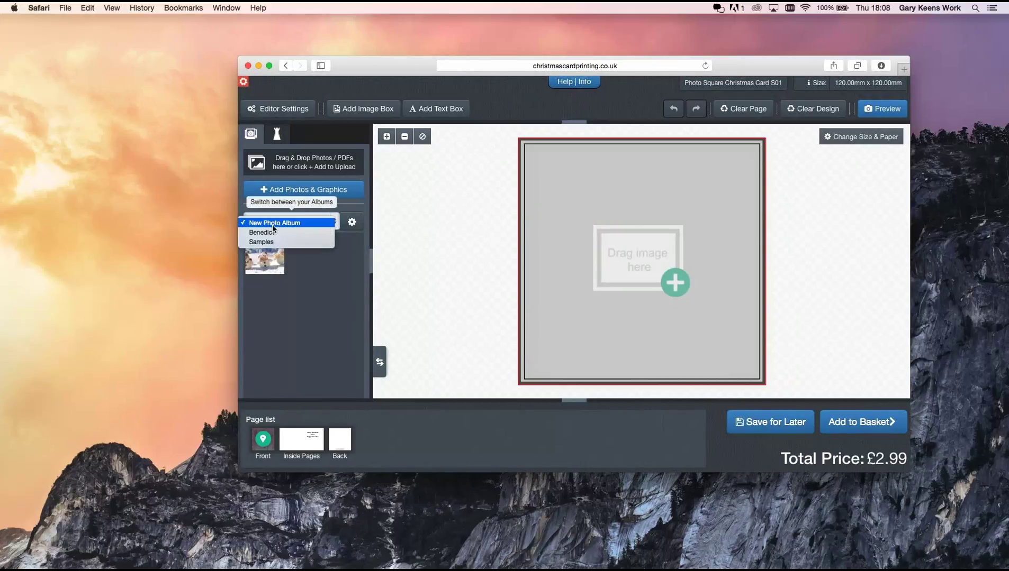
left_click(443, 266)
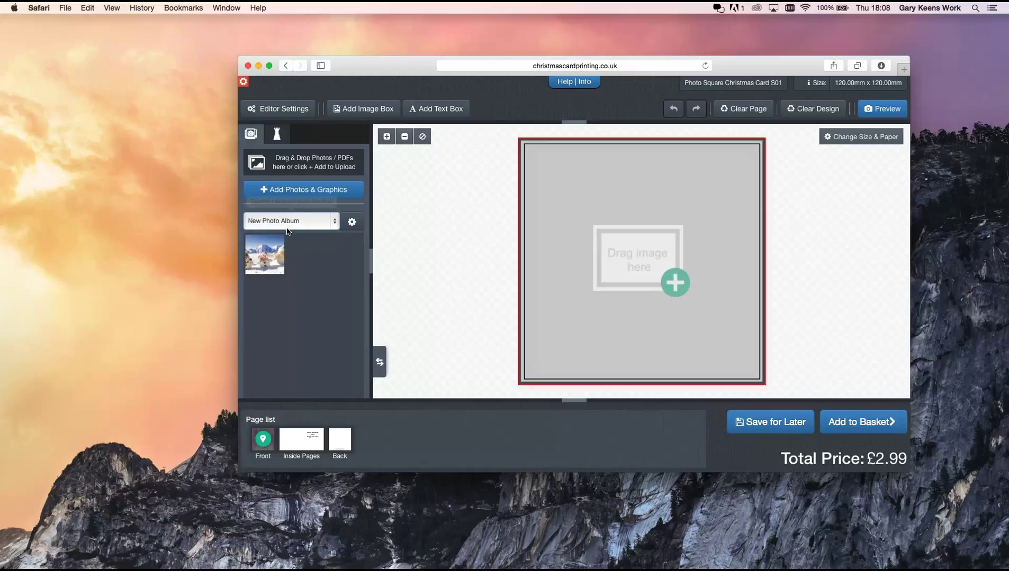
left_click(274, 224)
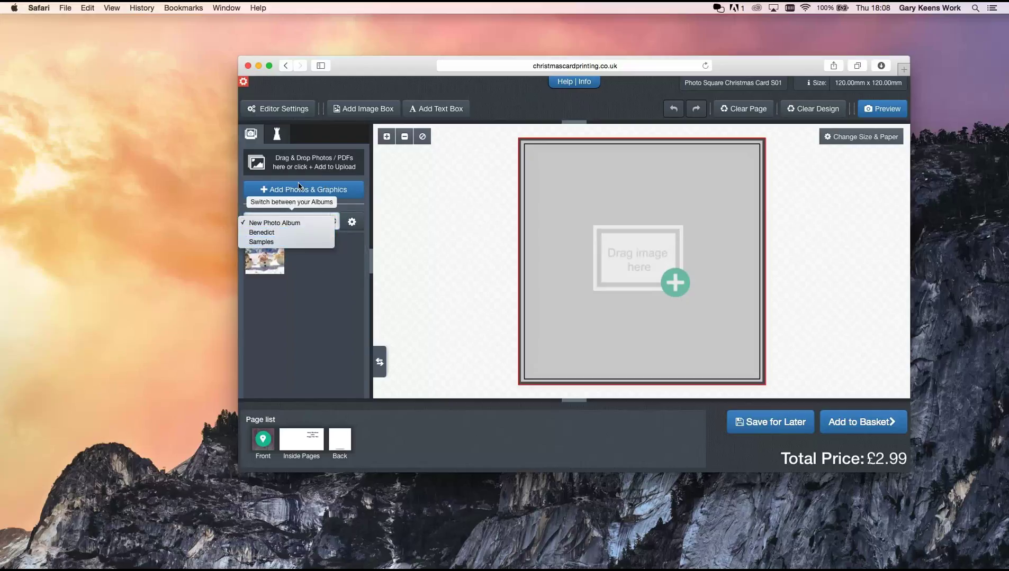
left_click(268, 233)
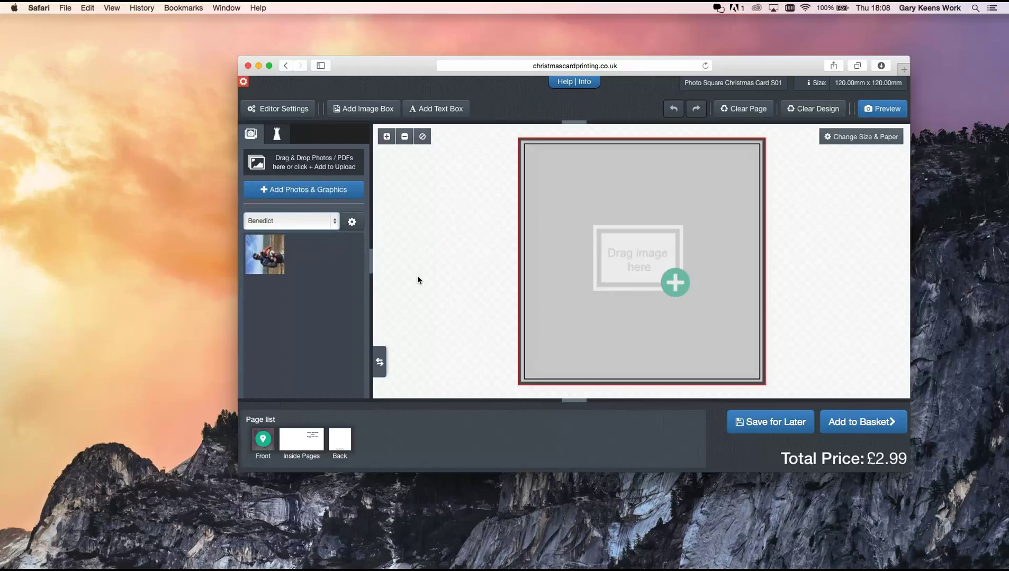
Preview IMG_0026.JPG from the album and place it in the image box on the card's front page
left_click(261, 254)
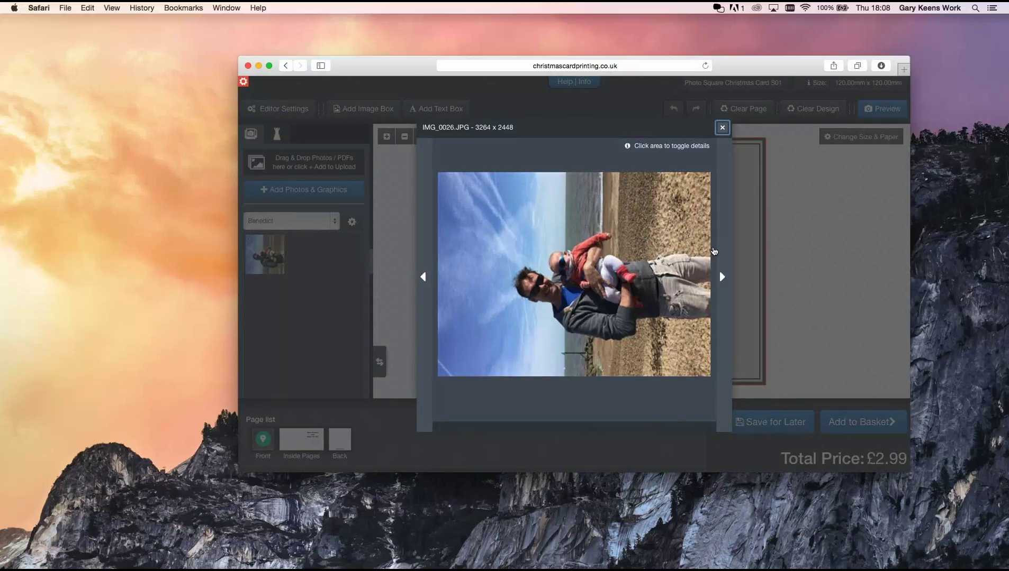
left_click(722, 128)
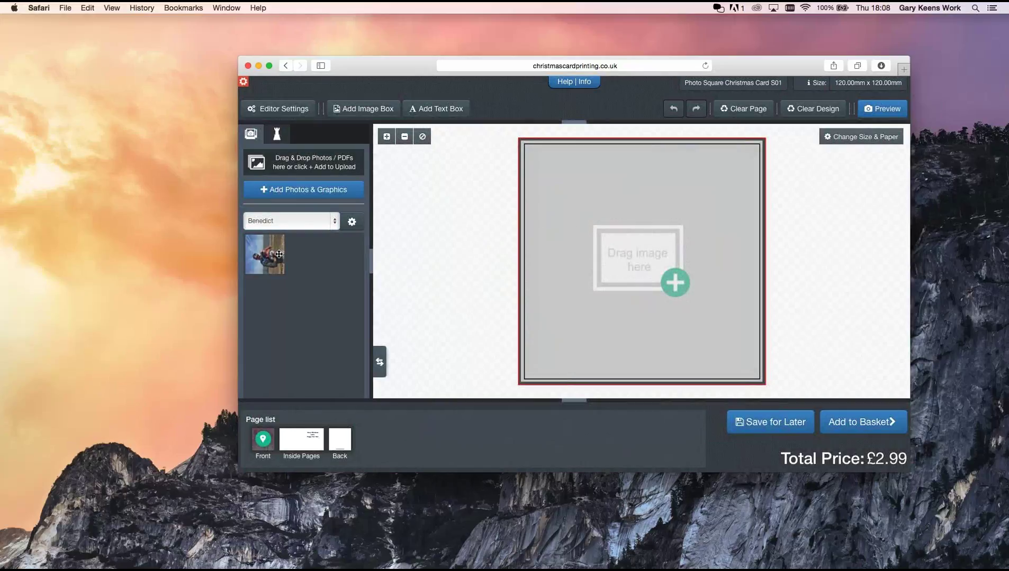
left_click_drag(275, 255, 574, 243)
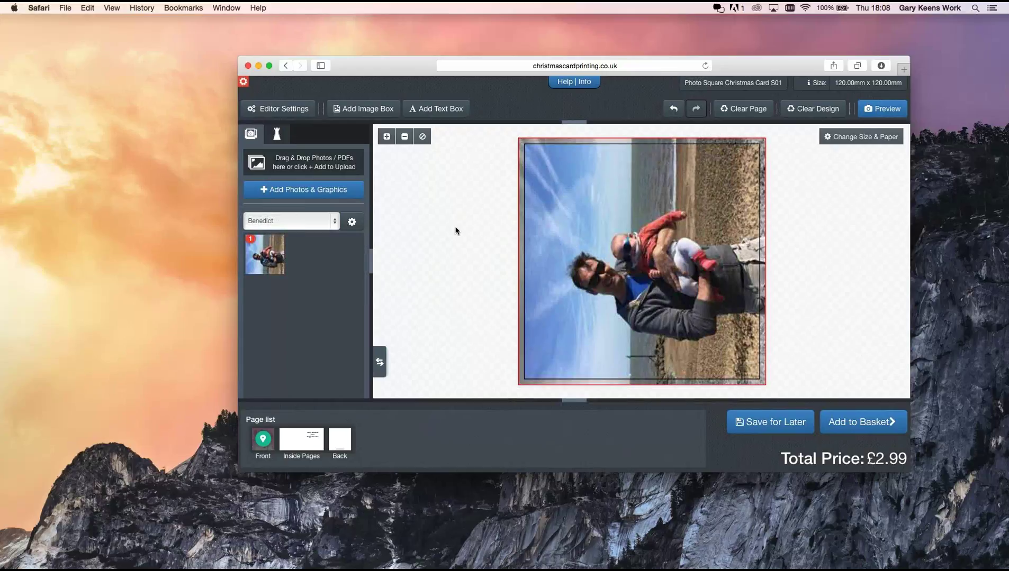
Rotate the placed photo 90° clockwise on the front page so the people stand upright
left_click(639, 211)
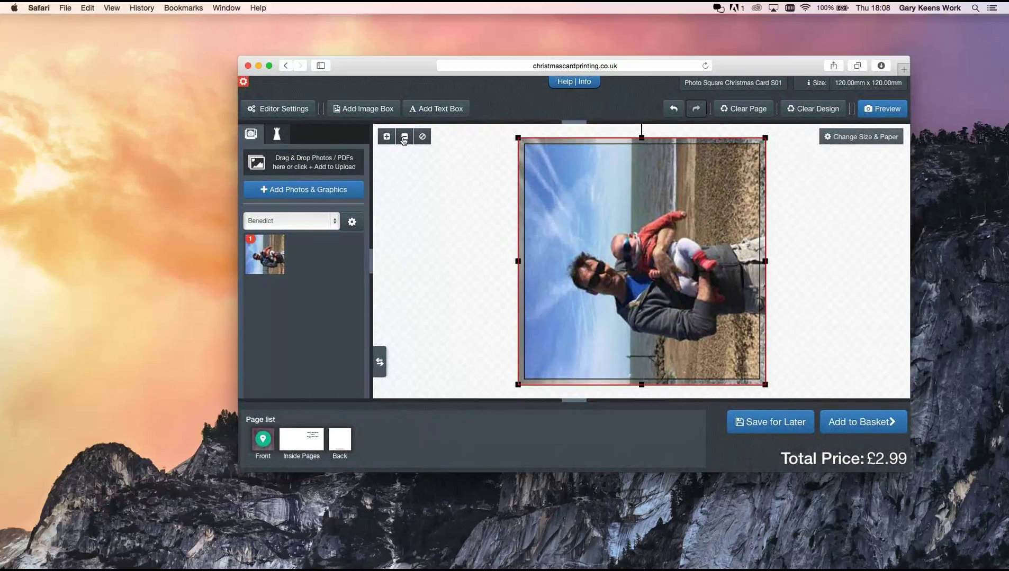
left_click(405, 137)
left_click(405, 137)
left_click(404, 138)
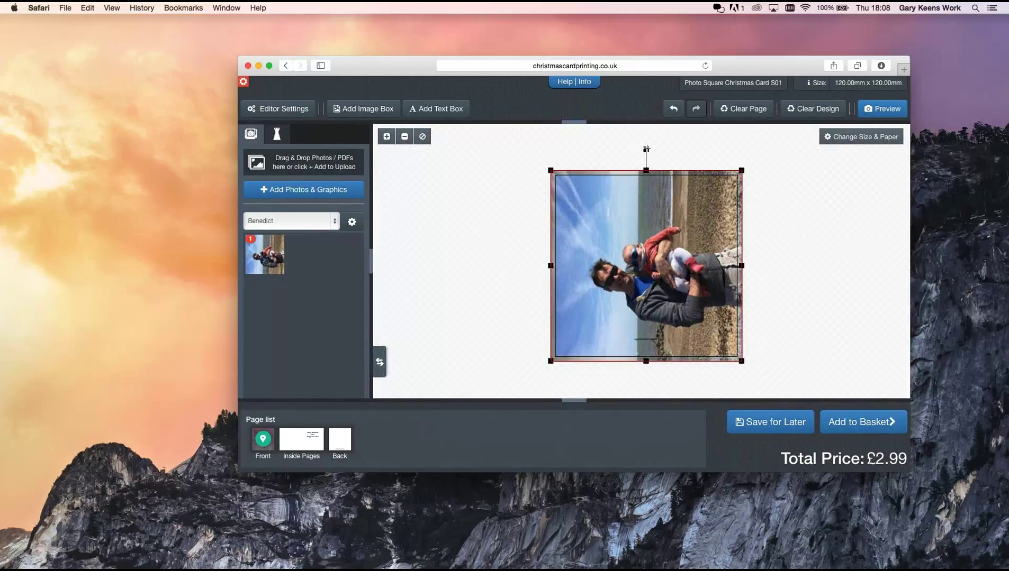
left_click_drag(647, 150, 899, 264)
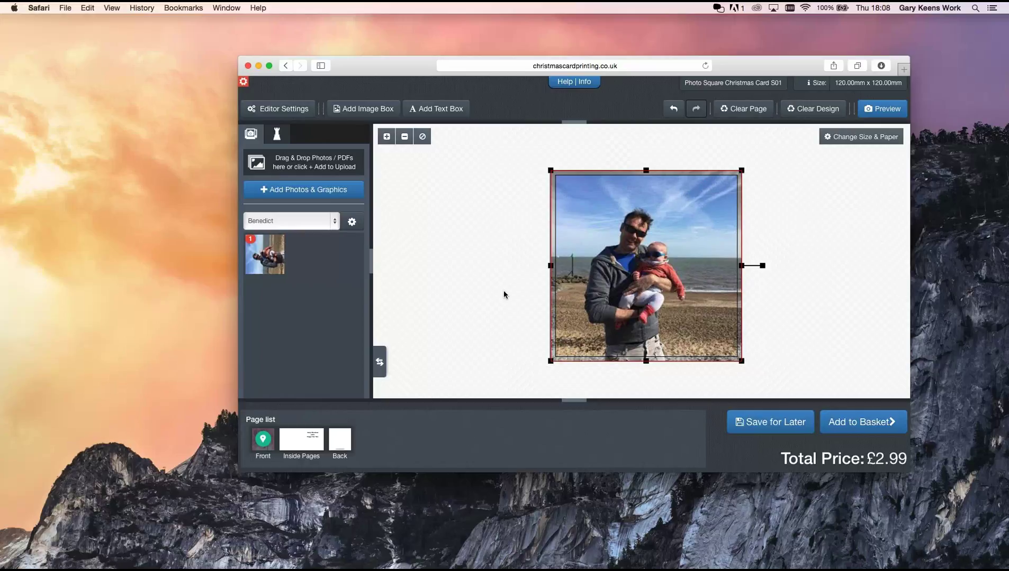
left_click(842, 279)
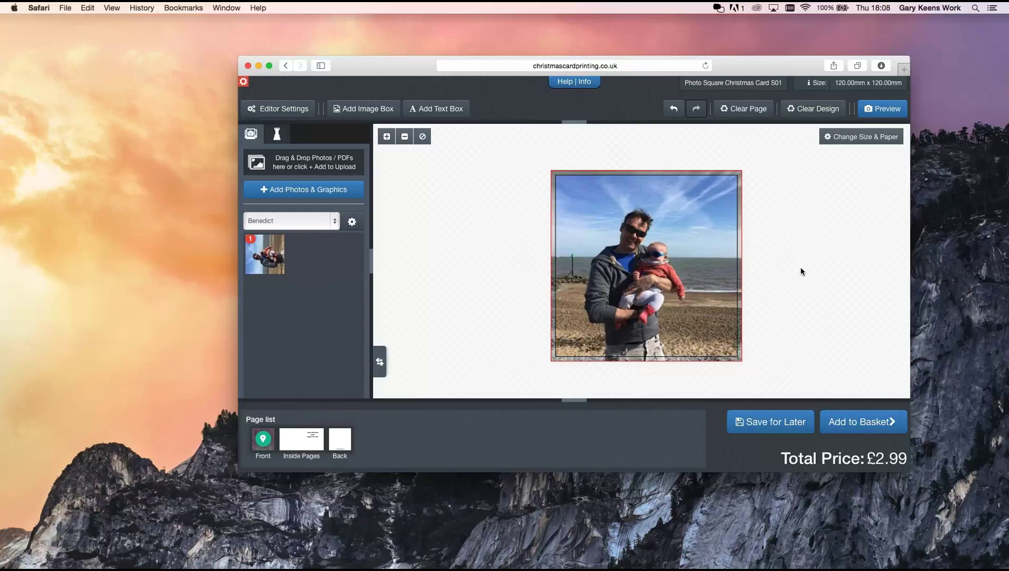
Try slight rotation adjustments on the front-page photo while keeping it upright
left_click(696, 270)
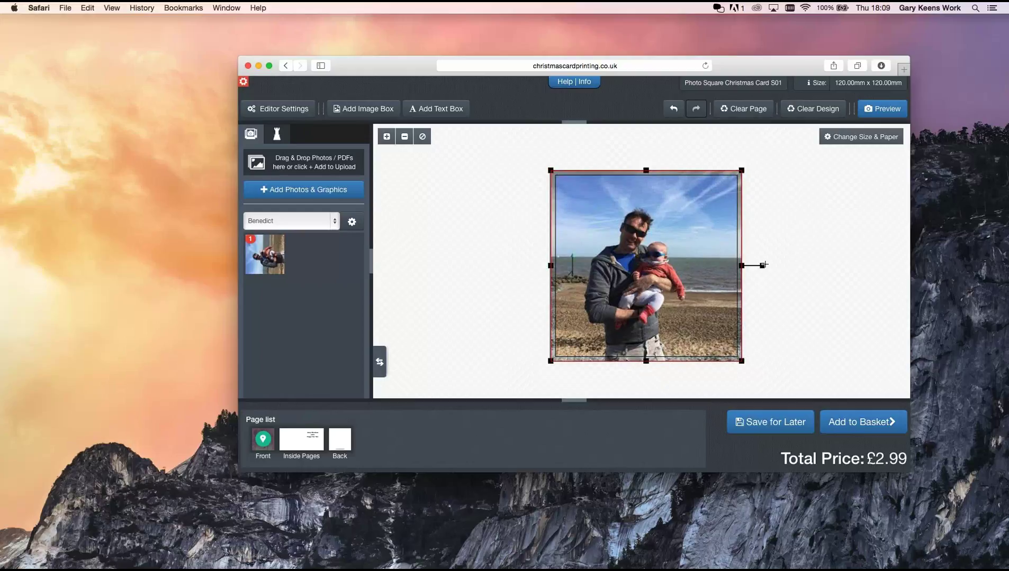
mouse_move(763, 264)
left_mouse_down()
mouse_move(752, 239)
mouse_move(767, 266)
left_mouse_up()
left_click_drag(762, 265, 788, 263)
left_click(808, 301)
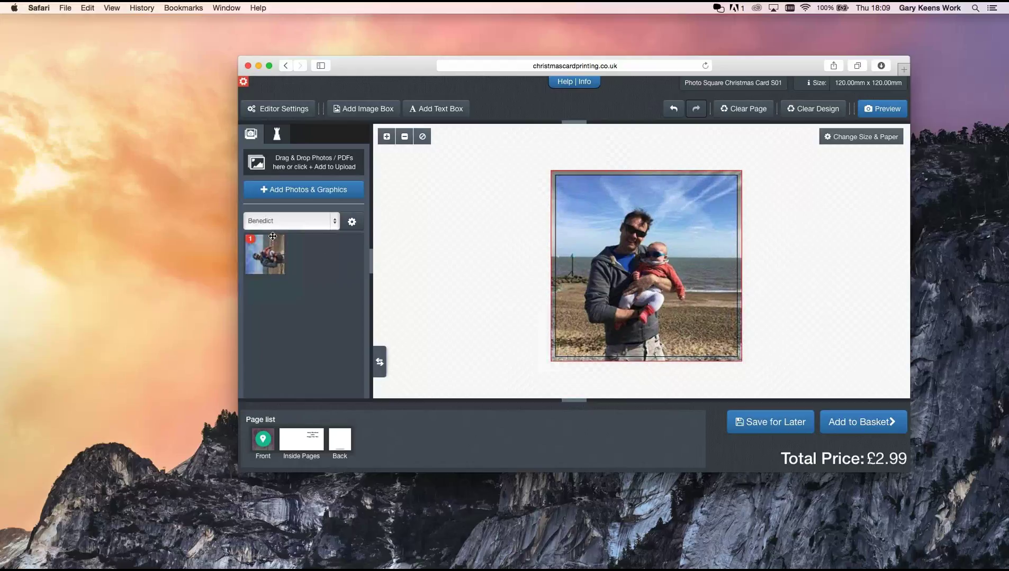
View the album photo enlarged, and try moving the placed photo off the card's edge before undoing the move
left_click(275, 258)
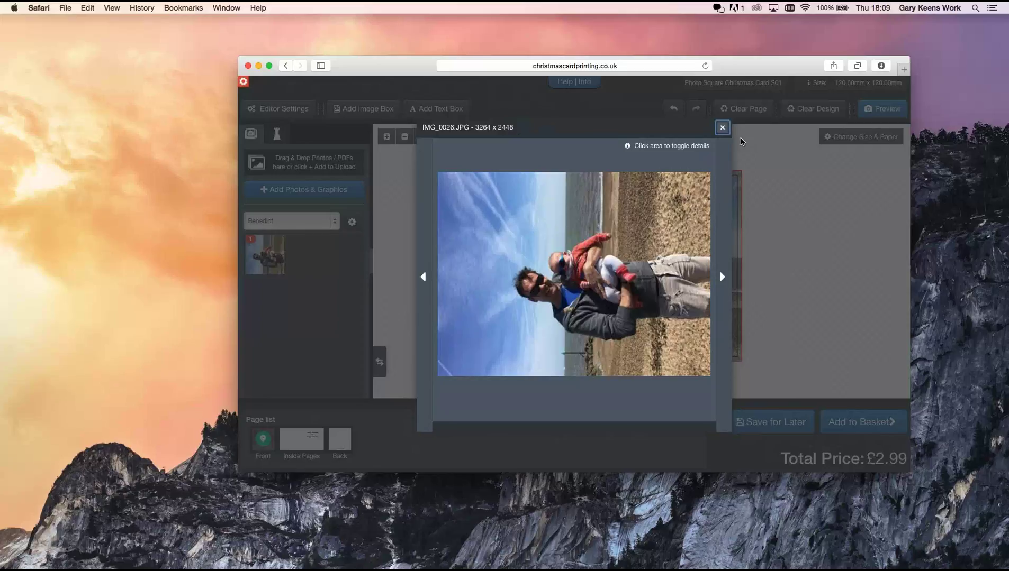
left_click(722, 128)
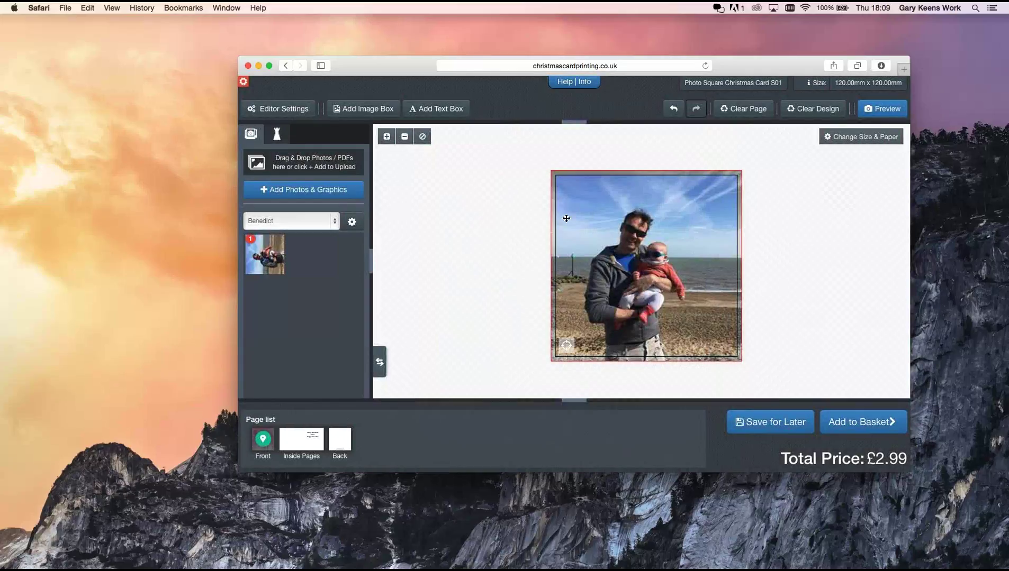
left_click_drag(681, 279, 654, 284)
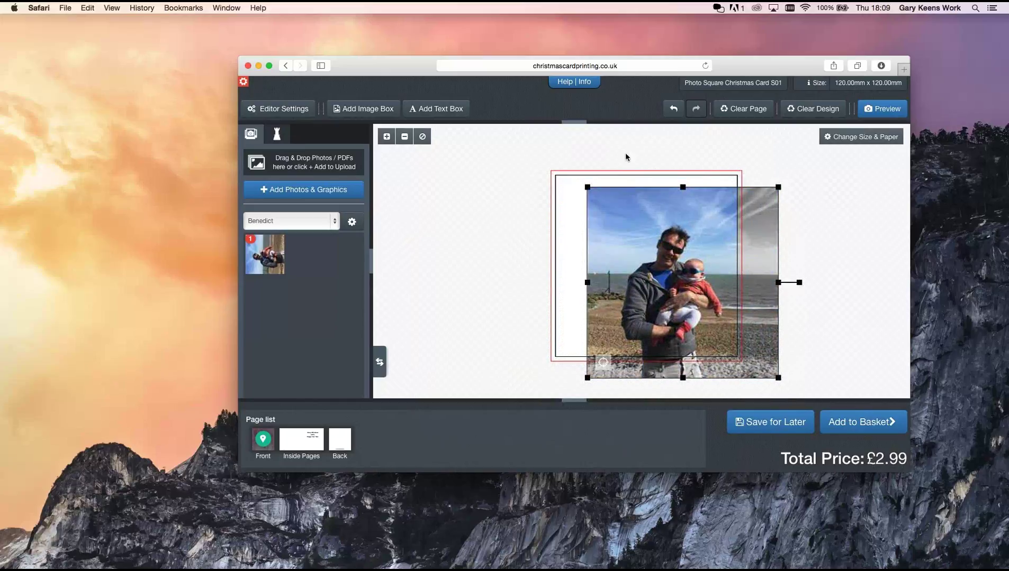
left_click(675, 111)
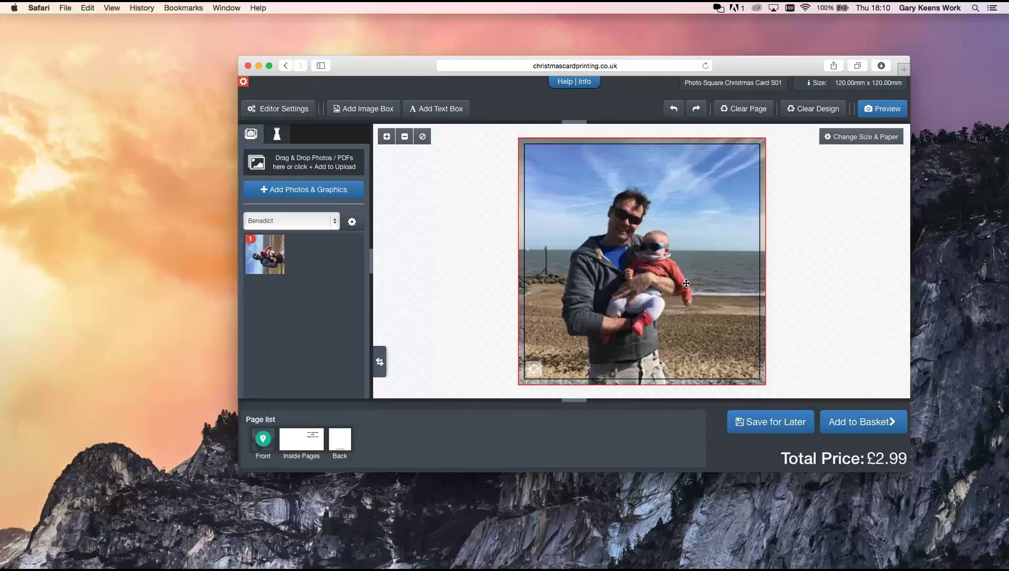
Apply a gradient mask that fades the lower part of the front-page photo to white
left_click(685, 284)
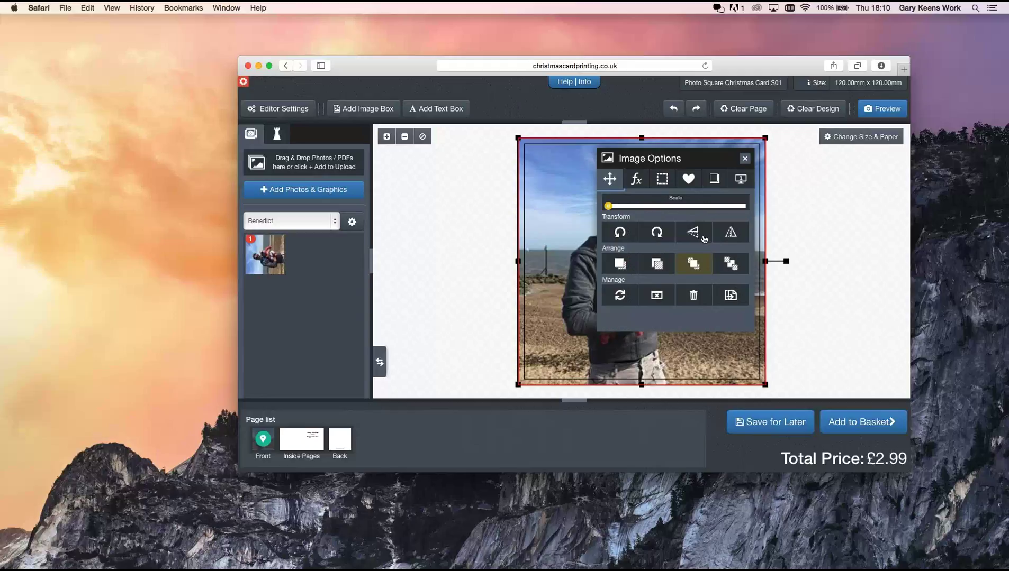
left_click(693, 182)
scroll(653, 255, "down", 3)
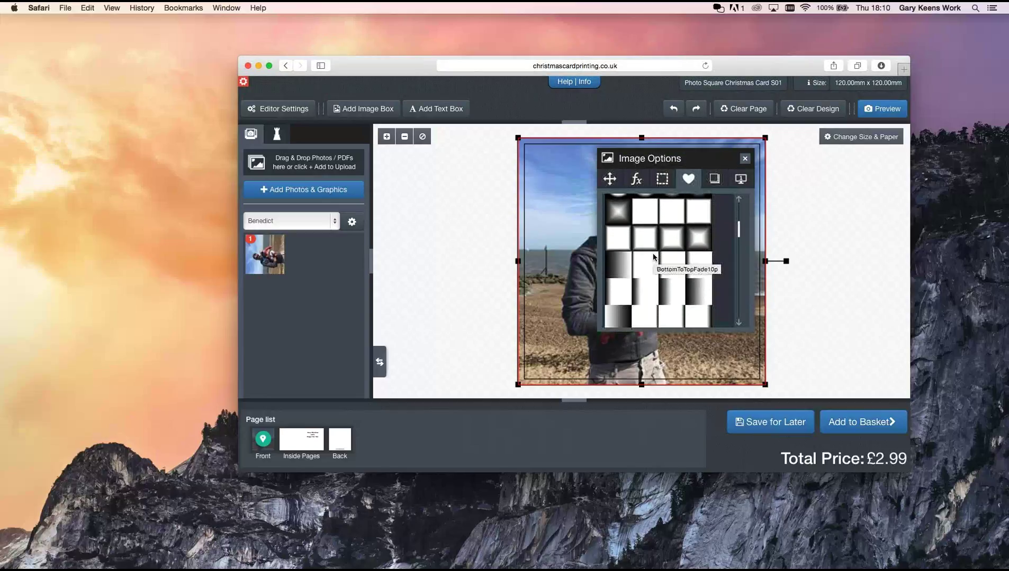
scroll(653, 257, "down", 4)
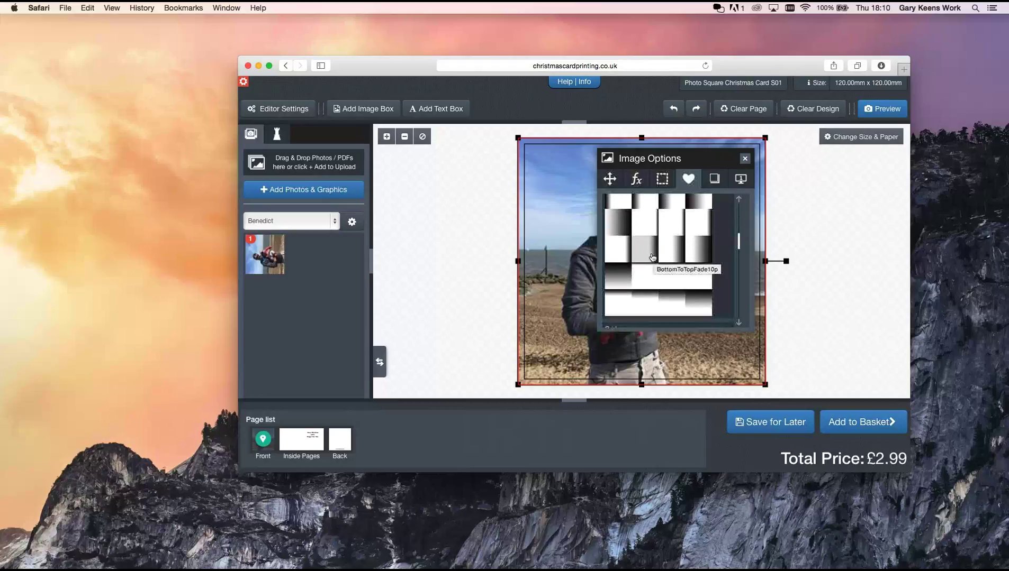
left_click(653, 257)
left_click(463, 275)
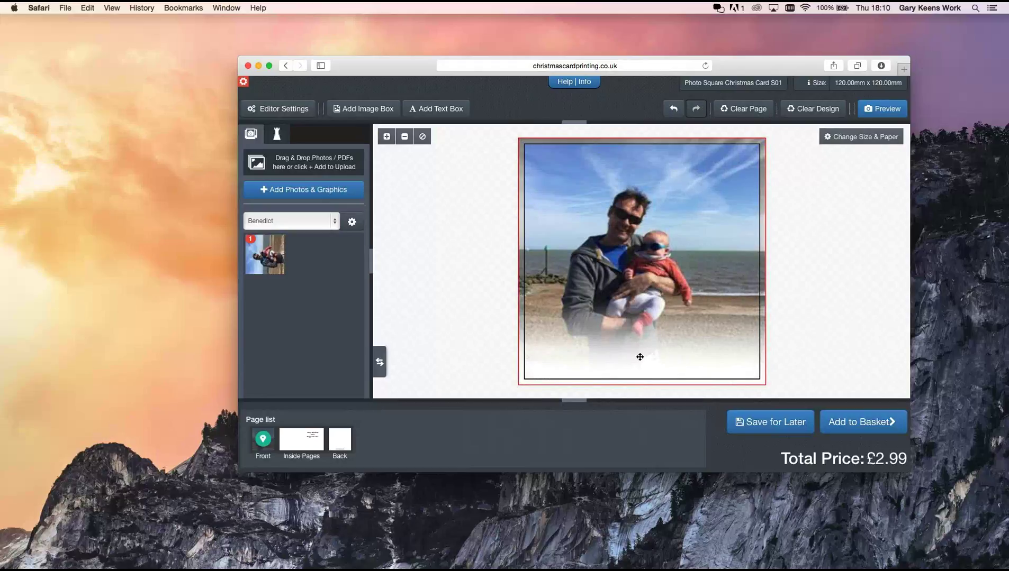
Remove the gradient mask from the front-page photo
left_click(640, 298)
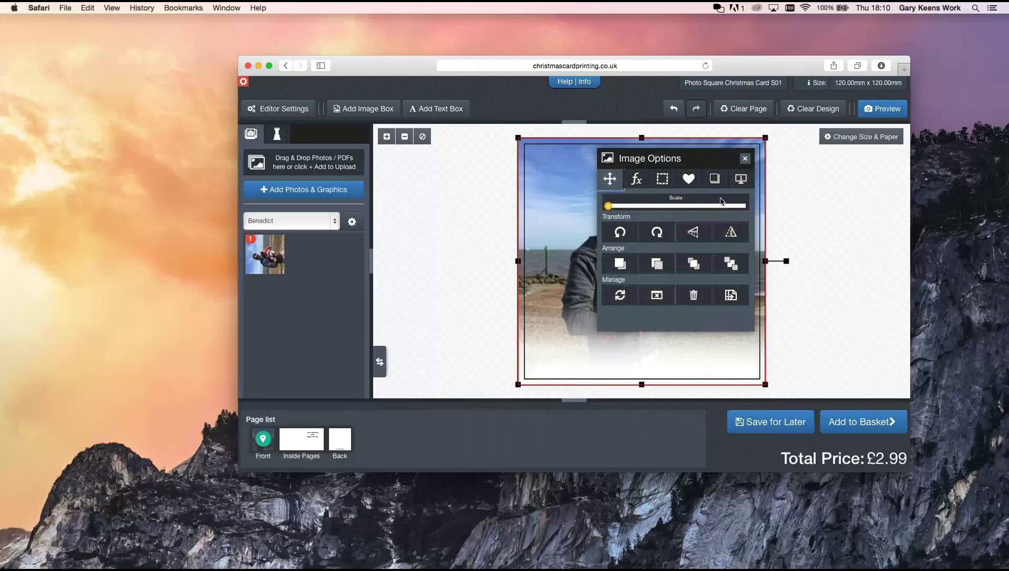
left_click(688, 181)
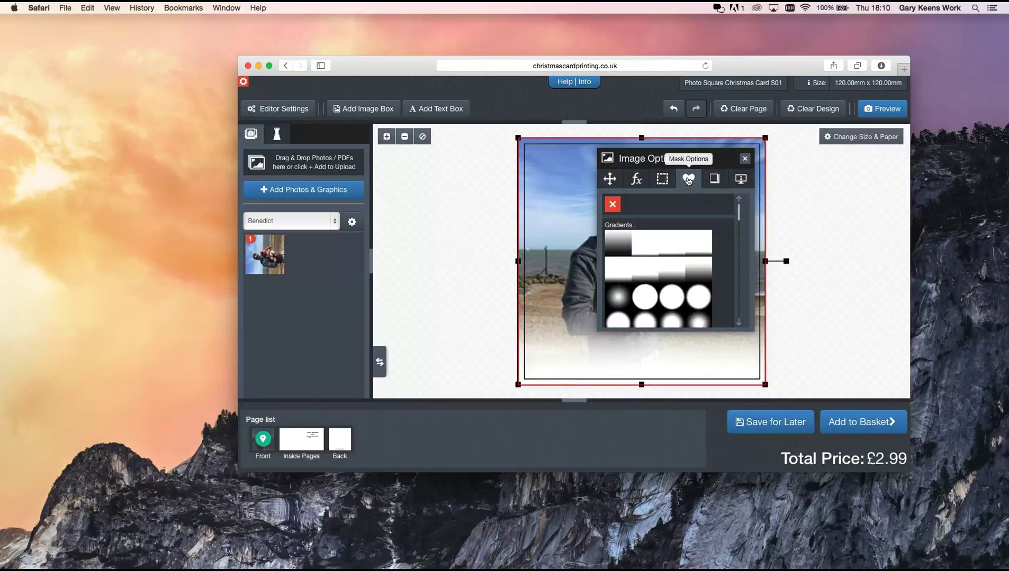
left_click(612, 206)
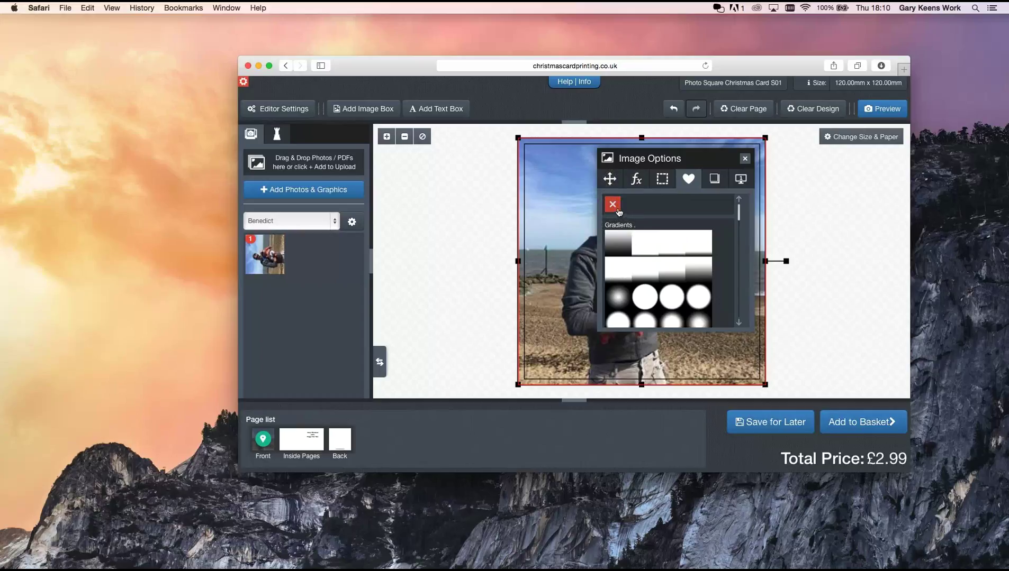
left_click(486, 233)
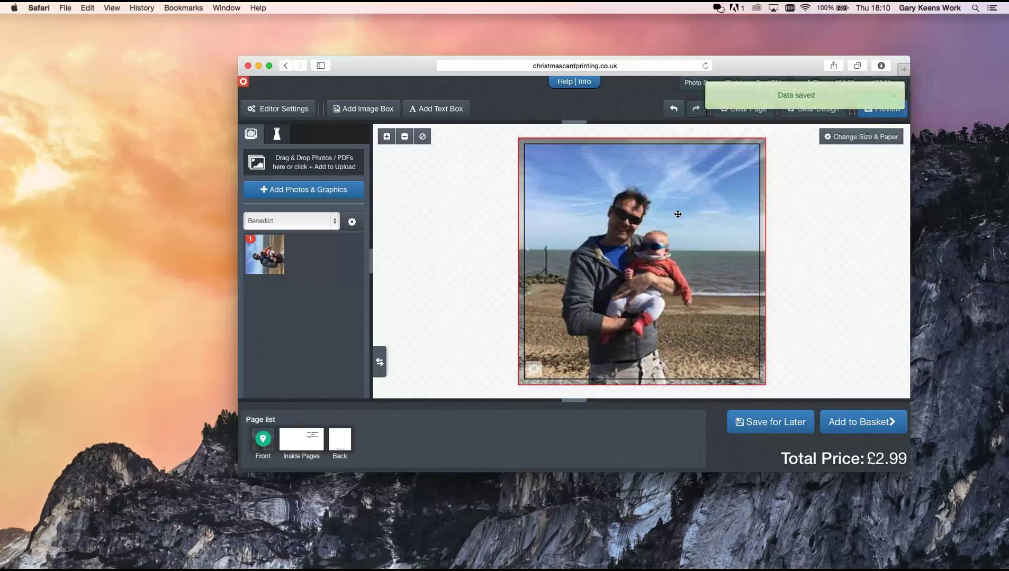
Try the black-and-white effect on the front-page photo, and switch the photo to the yellow-toned sepia effect
left_click(570, 217)
left_click(638, 182)
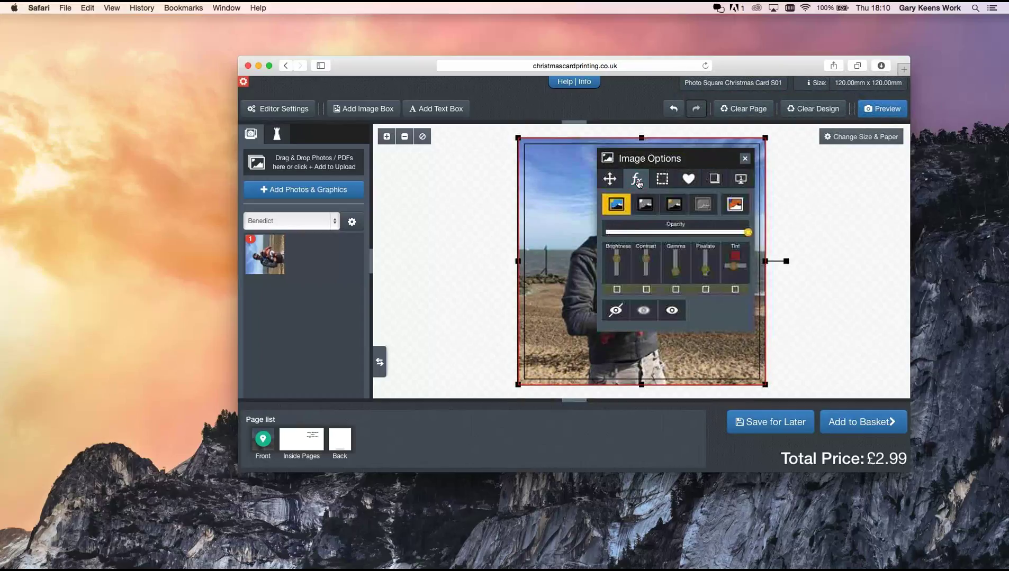
left_click(647, 205)
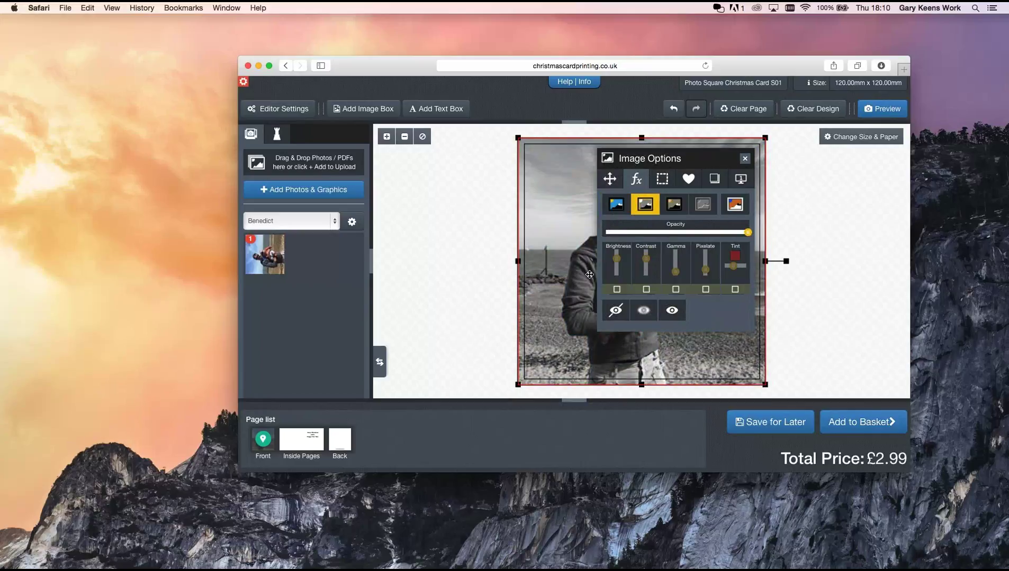
left_click_drag(707, 159, 836, 188)
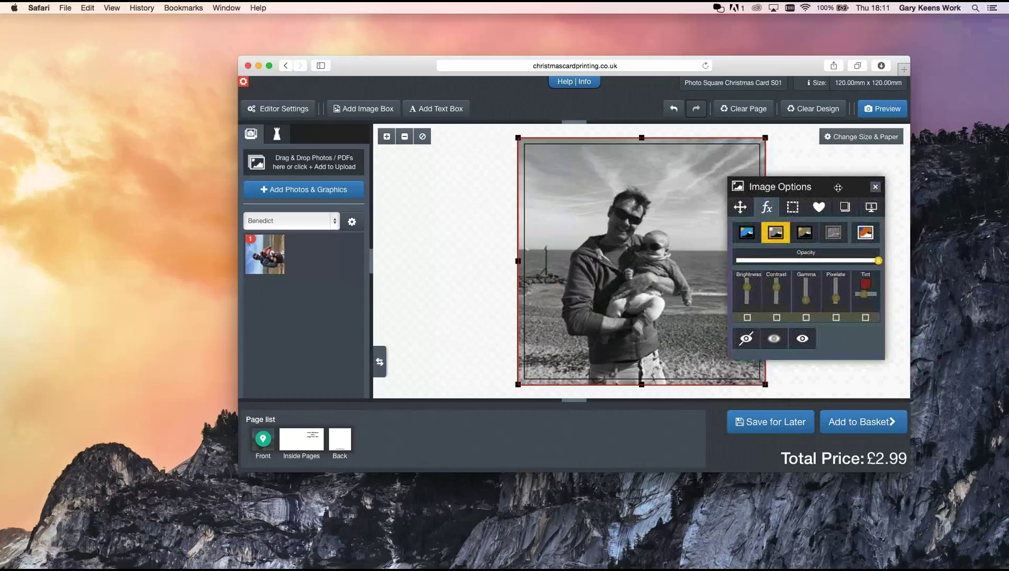
left_click(804, 231)
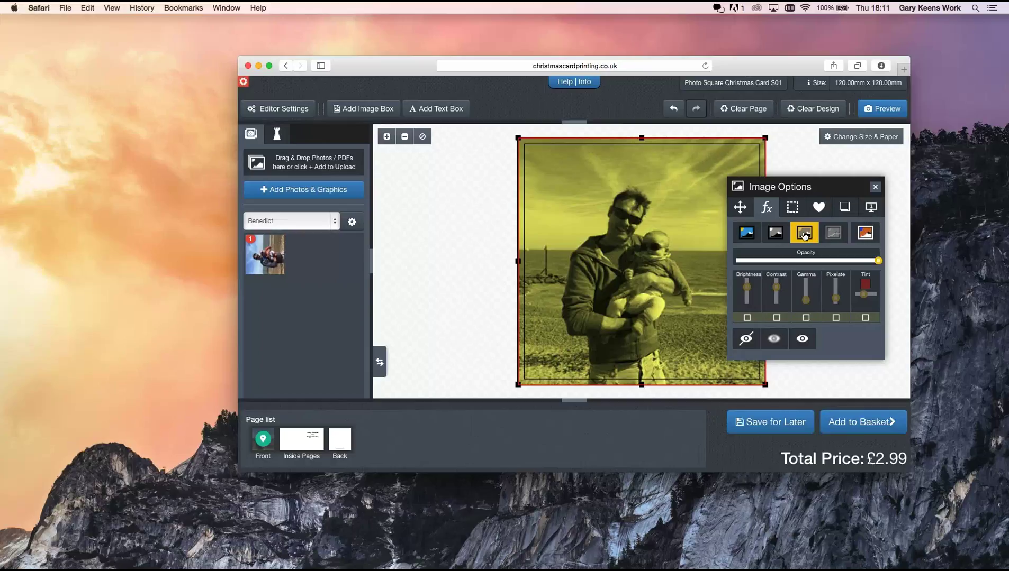
Restore the front-page photo's original colours and reduce its opacity to a little under half
left_click(748, 233)
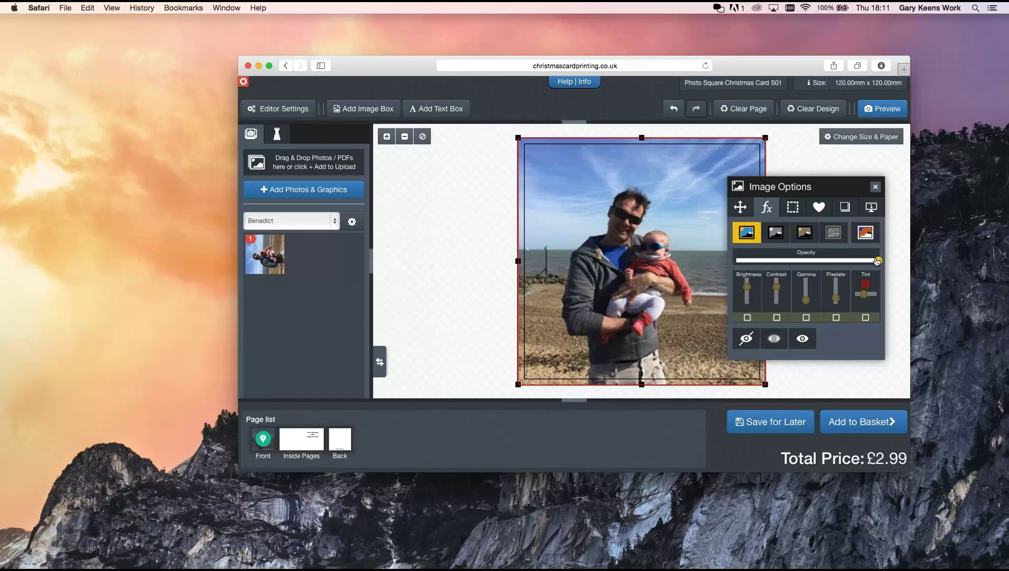
left_click_drag(878, 261, 790, 260)
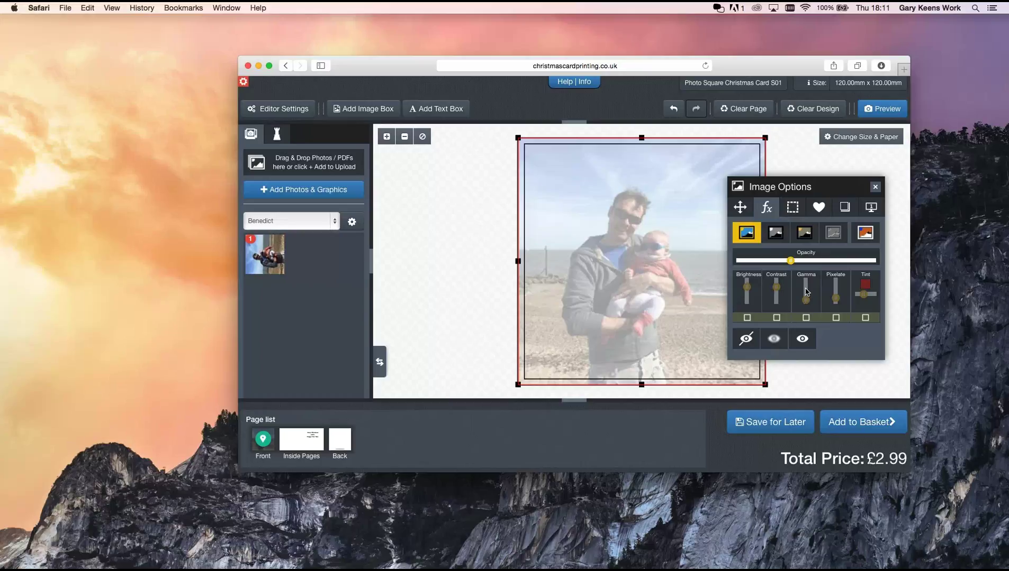
Try a raised gamma adjustment on the faded front-page photo, and switch the gamma effect off again
left_click(806, 318)
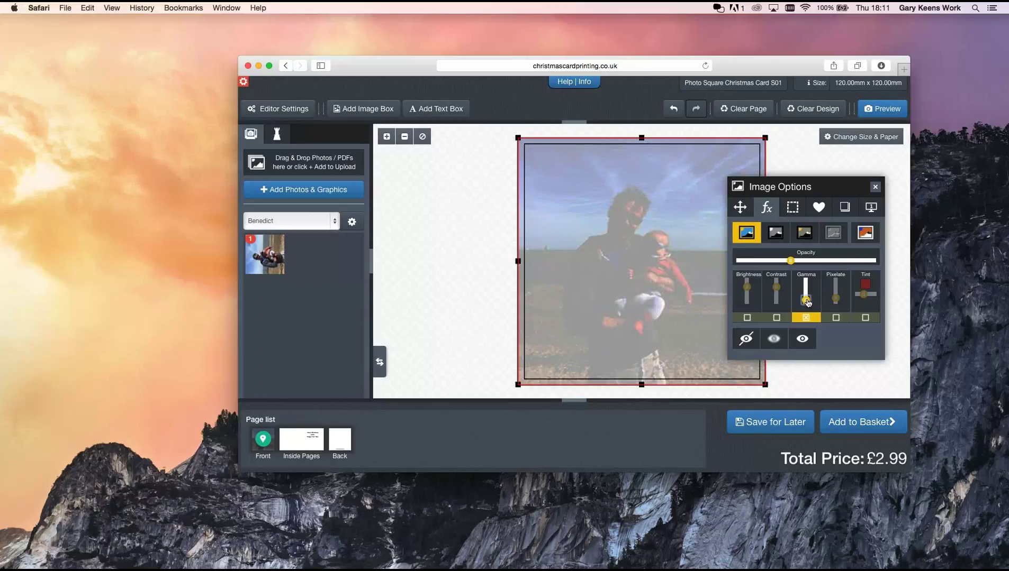
left_click_drag(808, 303, 807, 294)
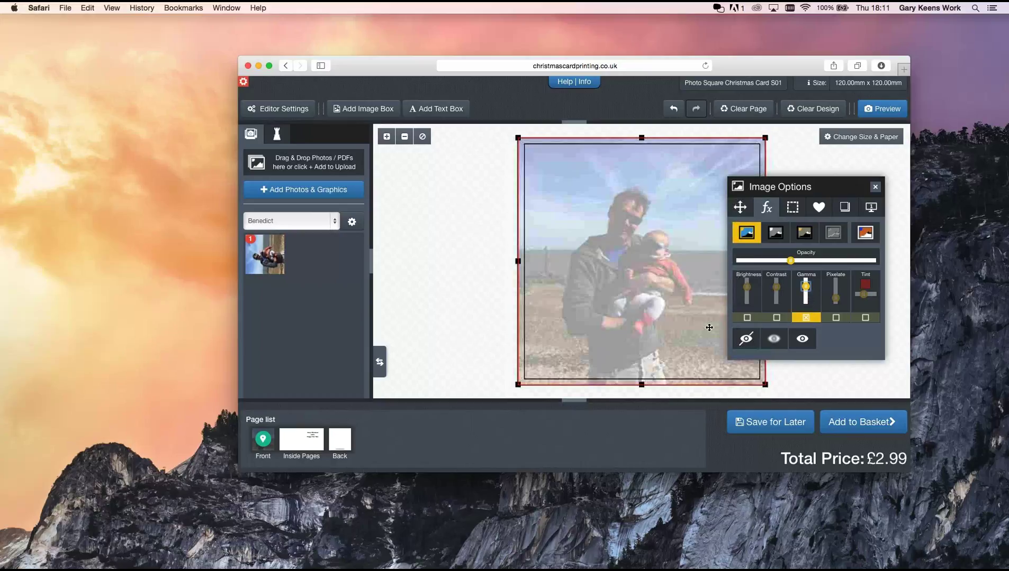
left_click(806, 318)
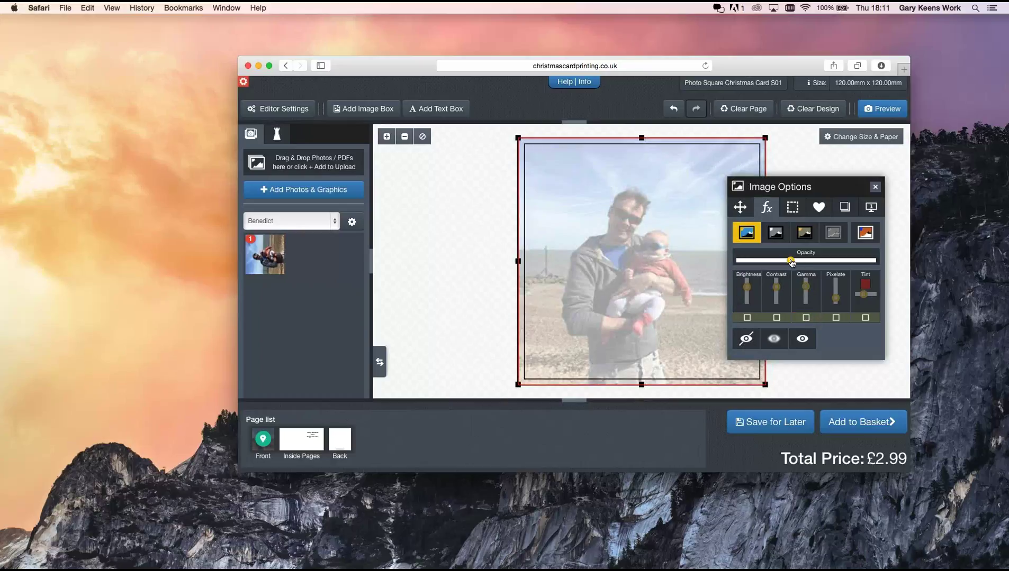
Return the front-page photo to full opacity, and lower the opacity to its minimum
left_click_drag(791, 261, 878, 261)
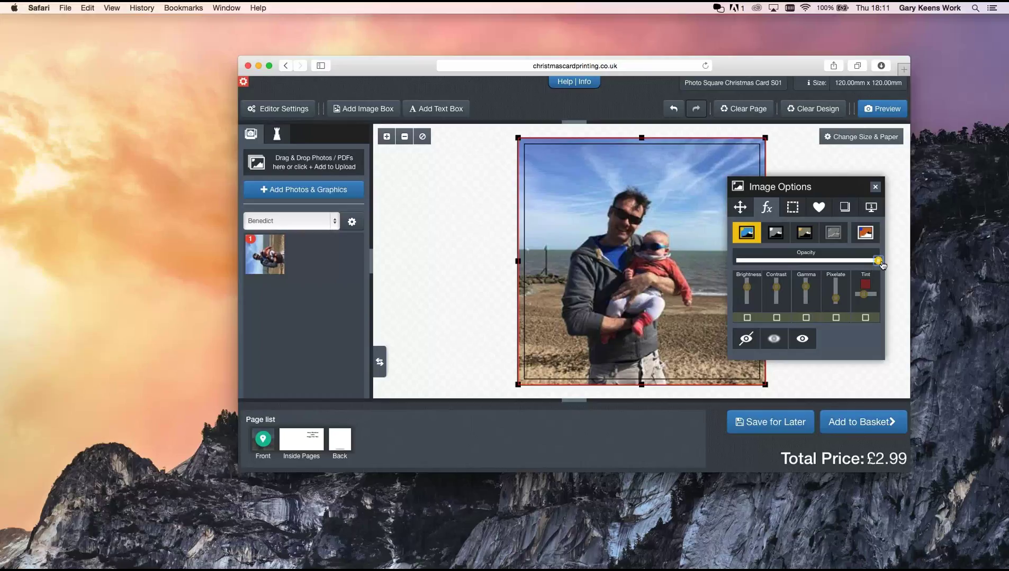
left_click_drag(878, 261, 729, 262)
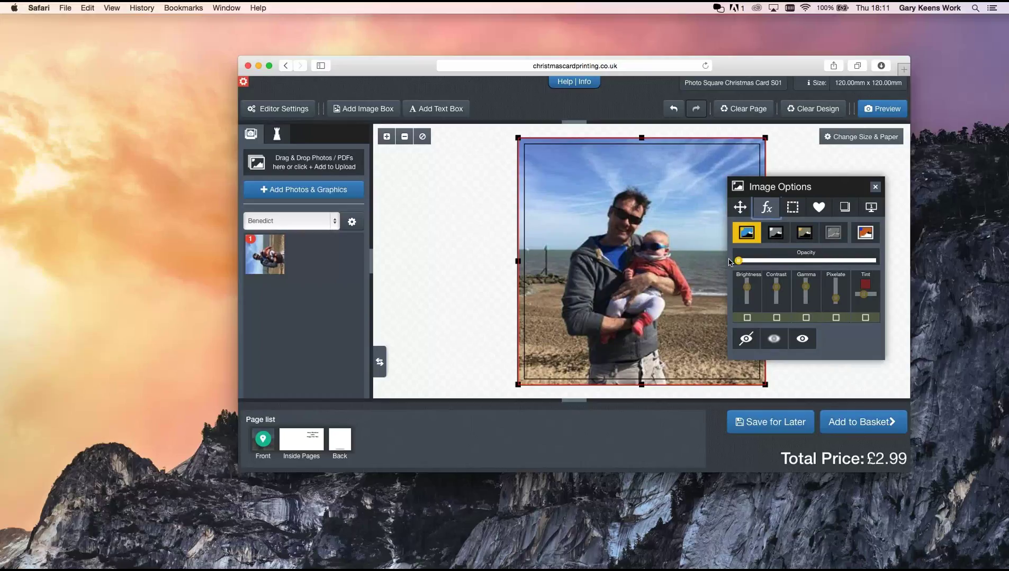